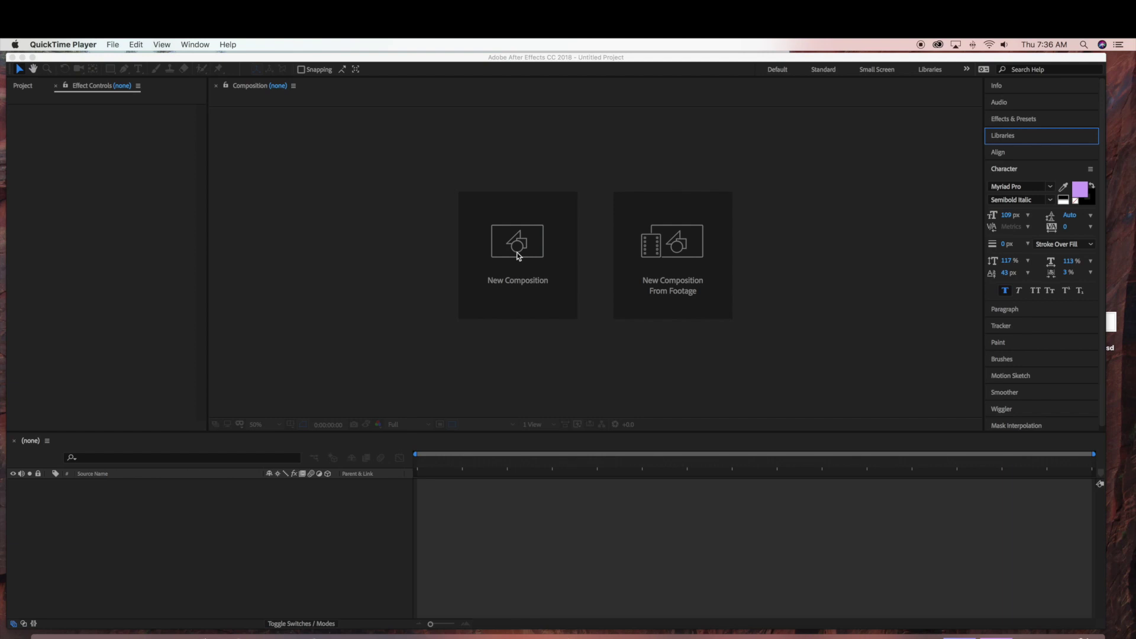
Create a 1920x1080, 40-second composition named 'logo'
click(516, 256)
click(516, 255)
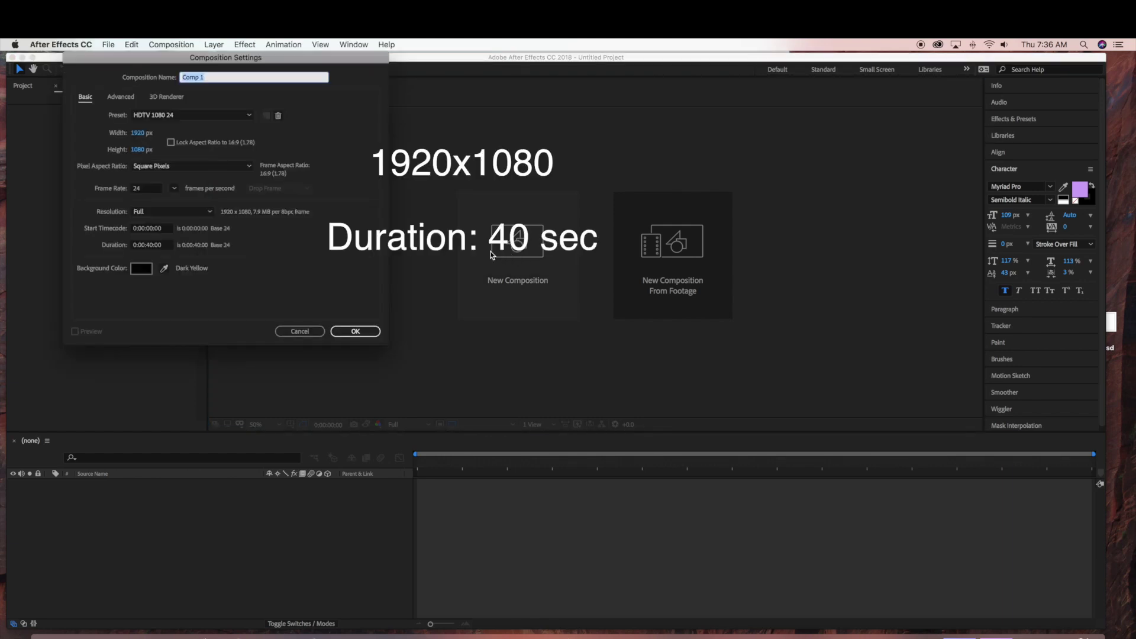
key(BackSpace)
text(logo)
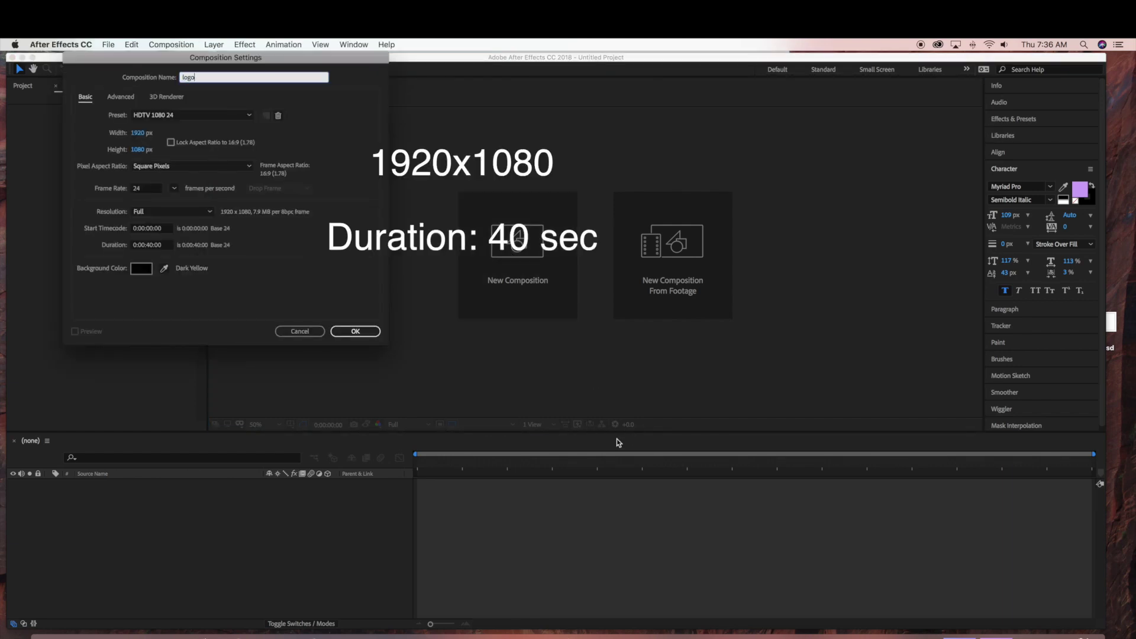
click(347, 330)
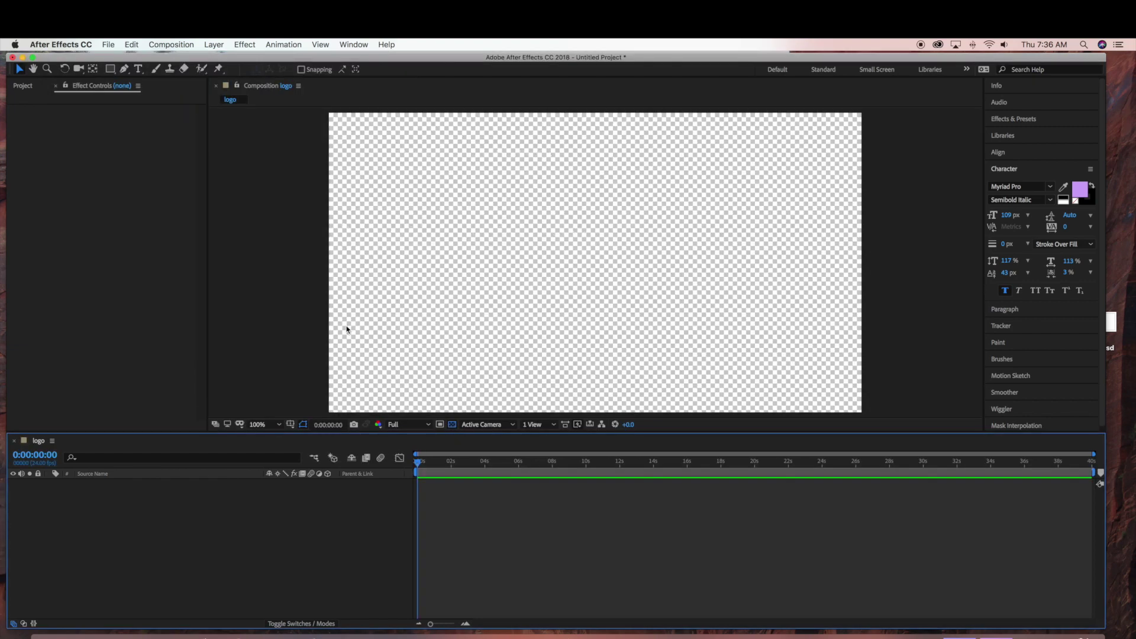
Add a black full-frame solid layer named 'water' to the composition
click(214, 45)
mouse_move(219, 58)
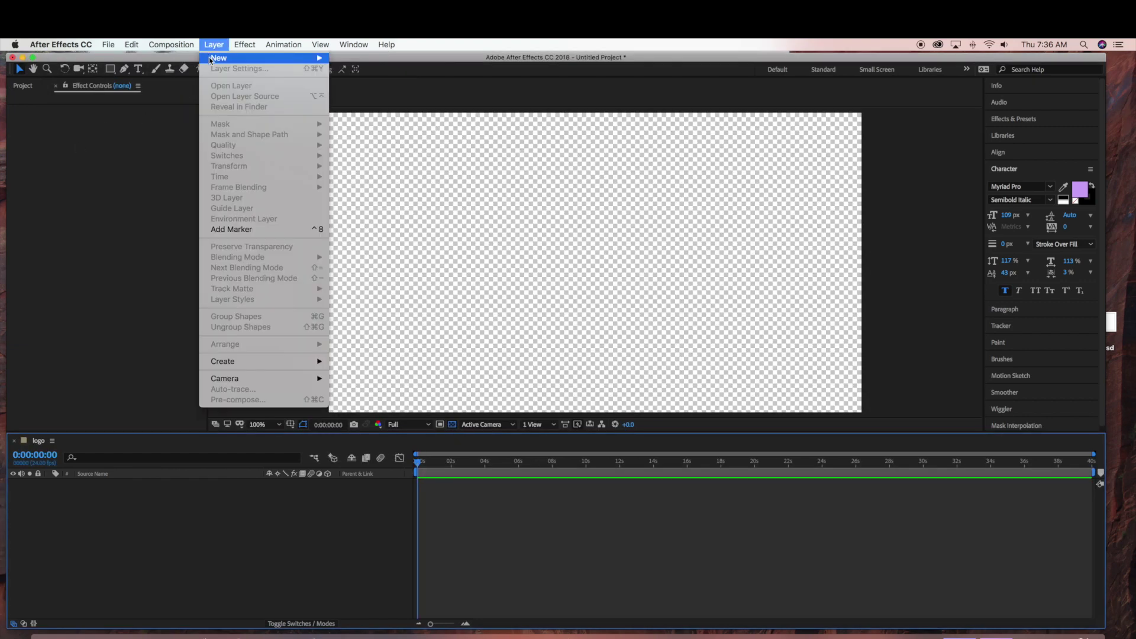
click(371, 71)
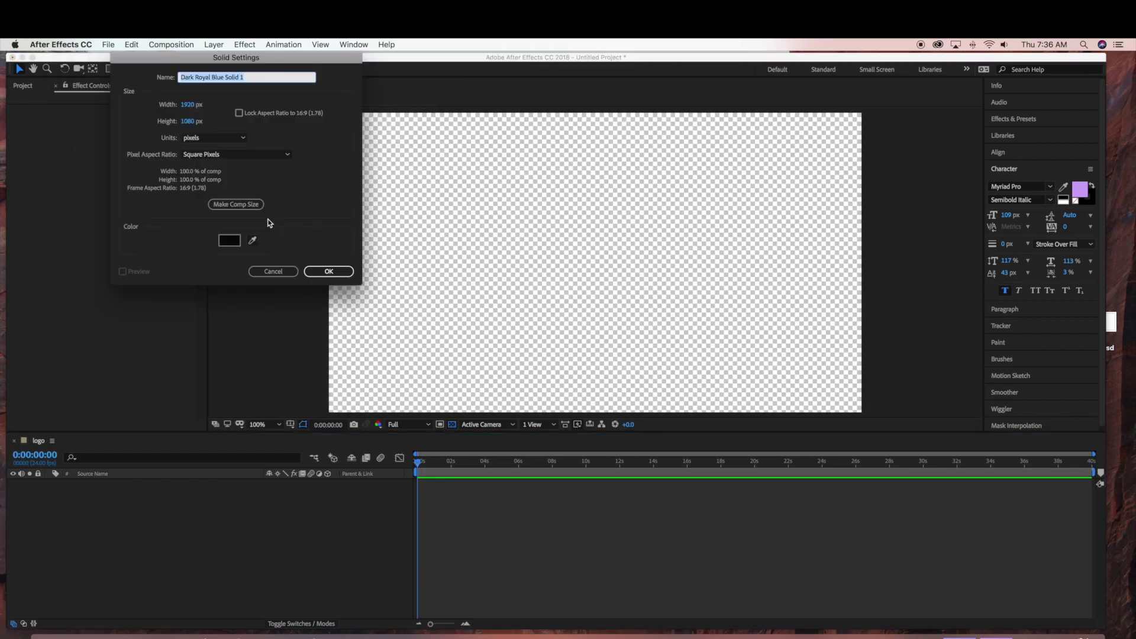
text(water)
click(325, 272)
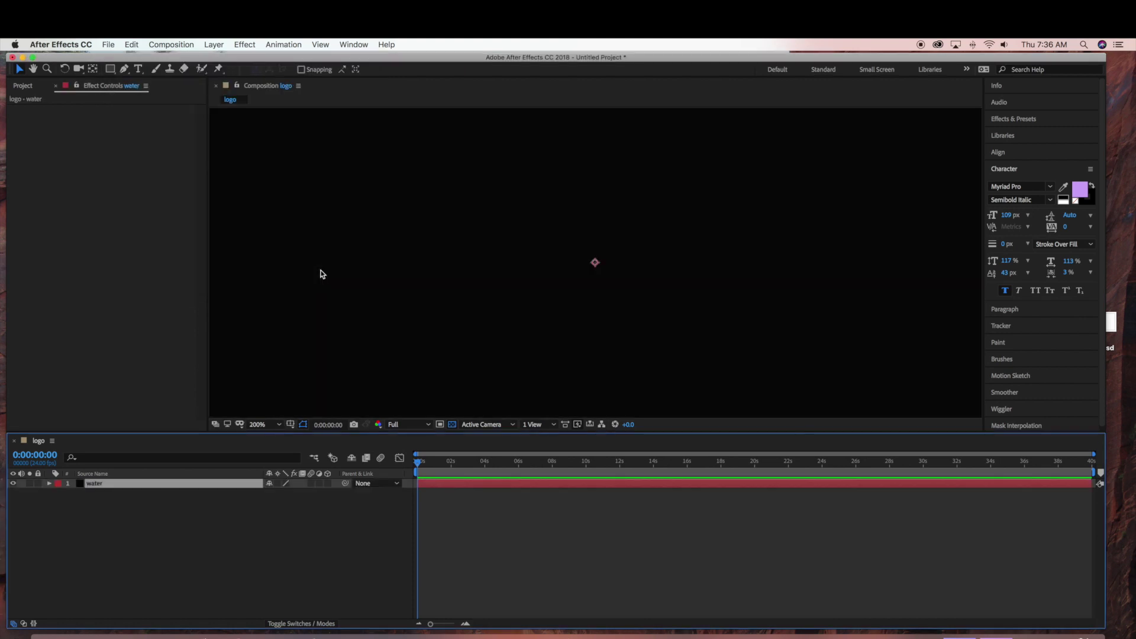
Apply Red Giant Psunami to the water layer with the In a Blue Fog preset
click(245, 45)
mouse_move(274, 308)
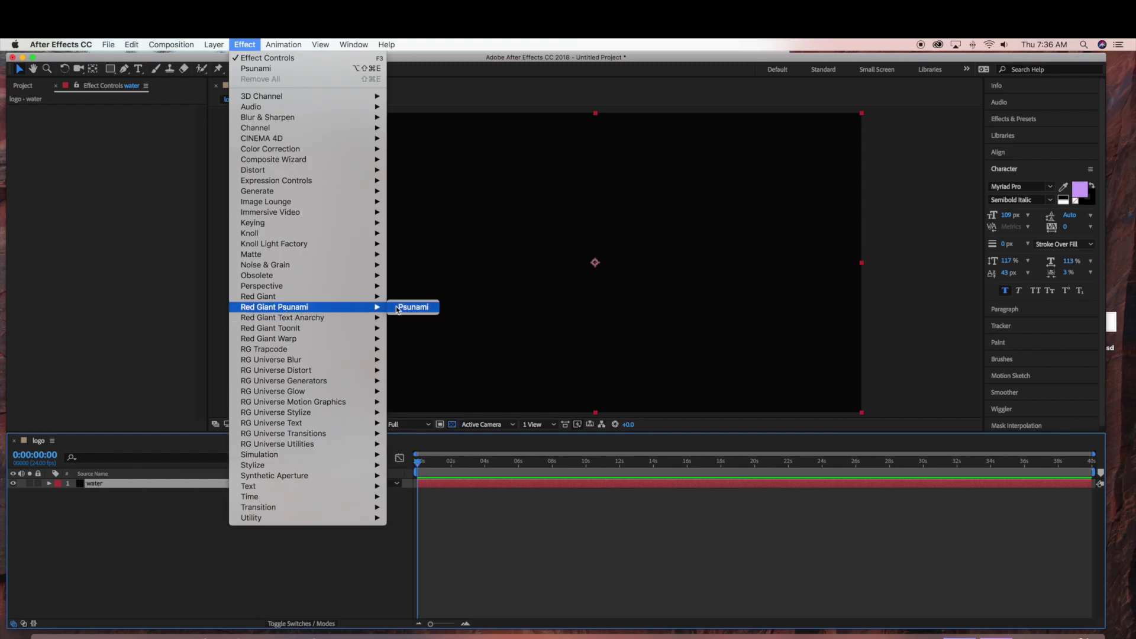
click(413, 306)
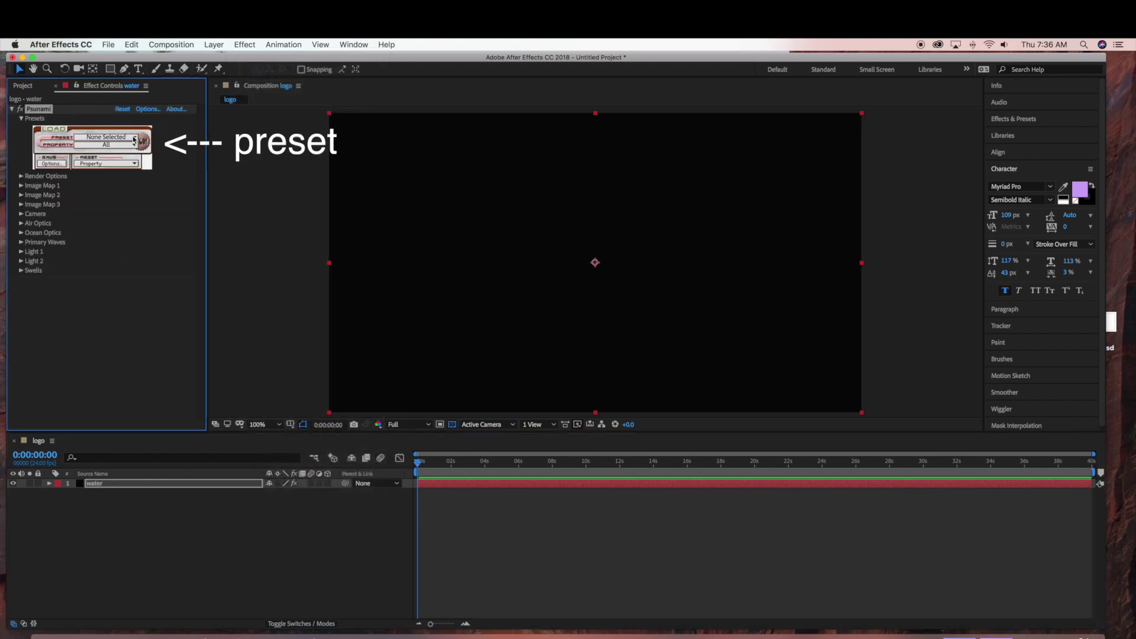
click(107, 138)
mouse_move(101, 204)
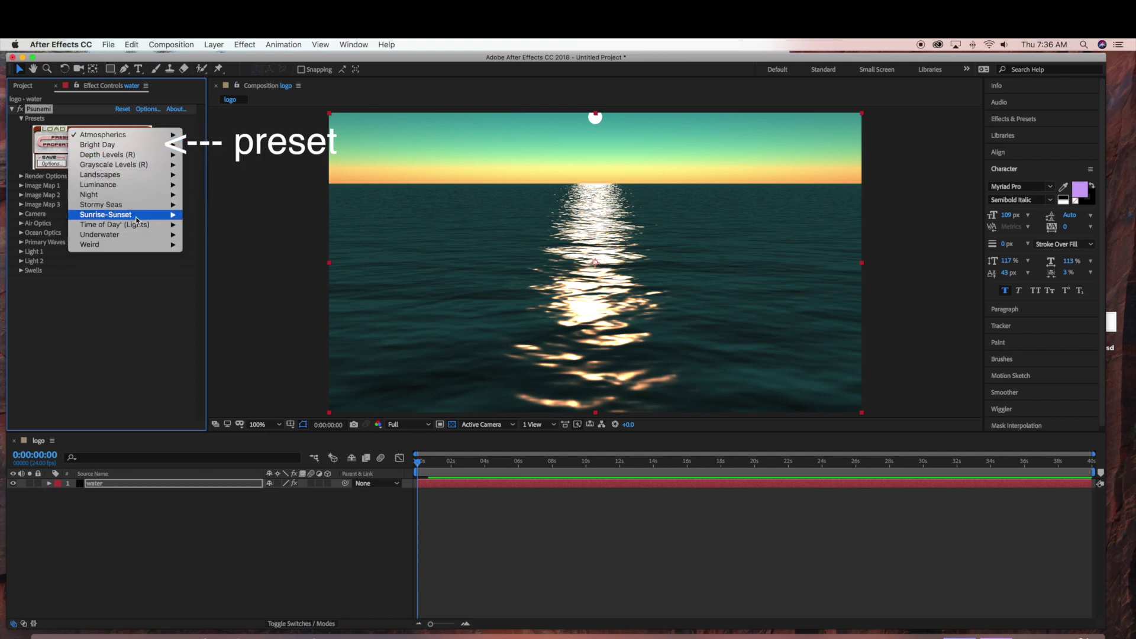
click(220, 205)
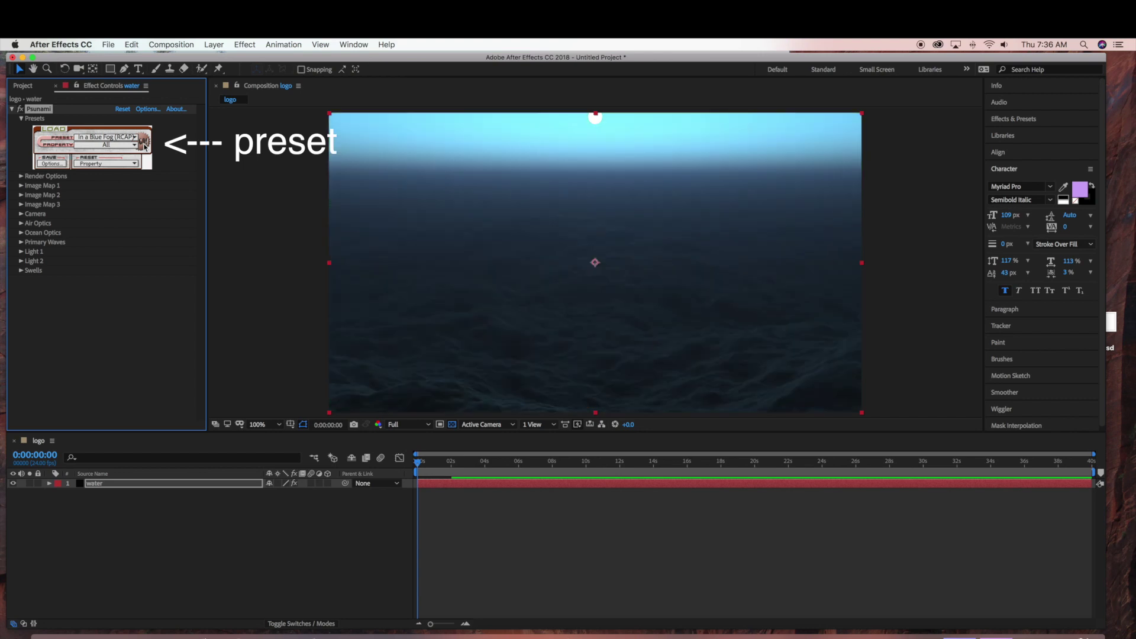
Set the Psunami camera Tilt to 150 and Field Of View to 80
click(20, 213)
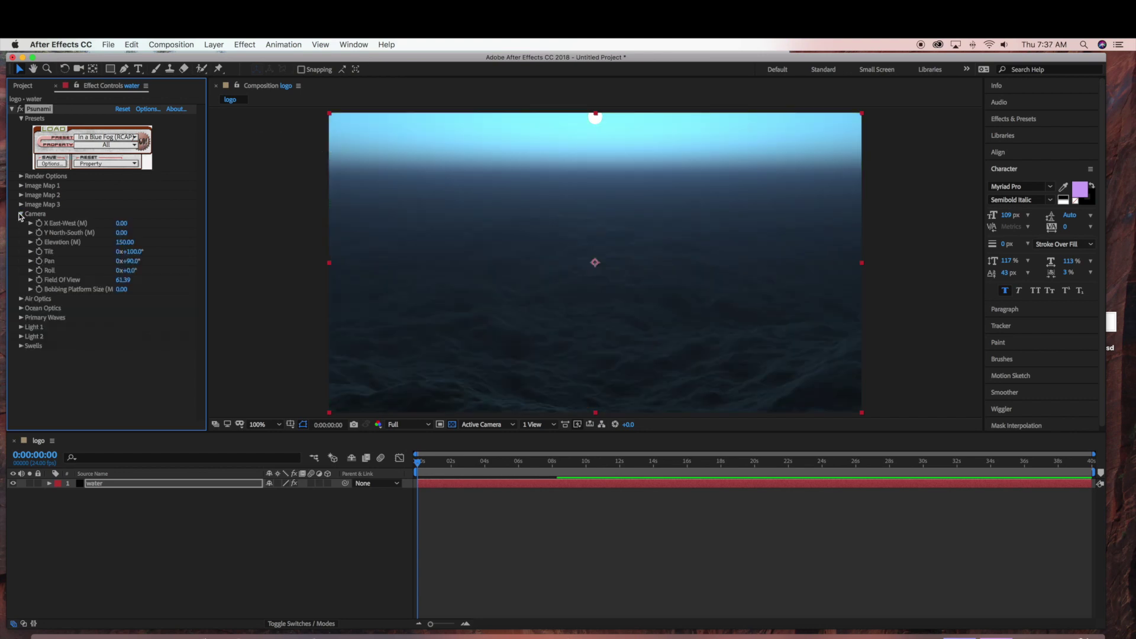
click(133, 254)
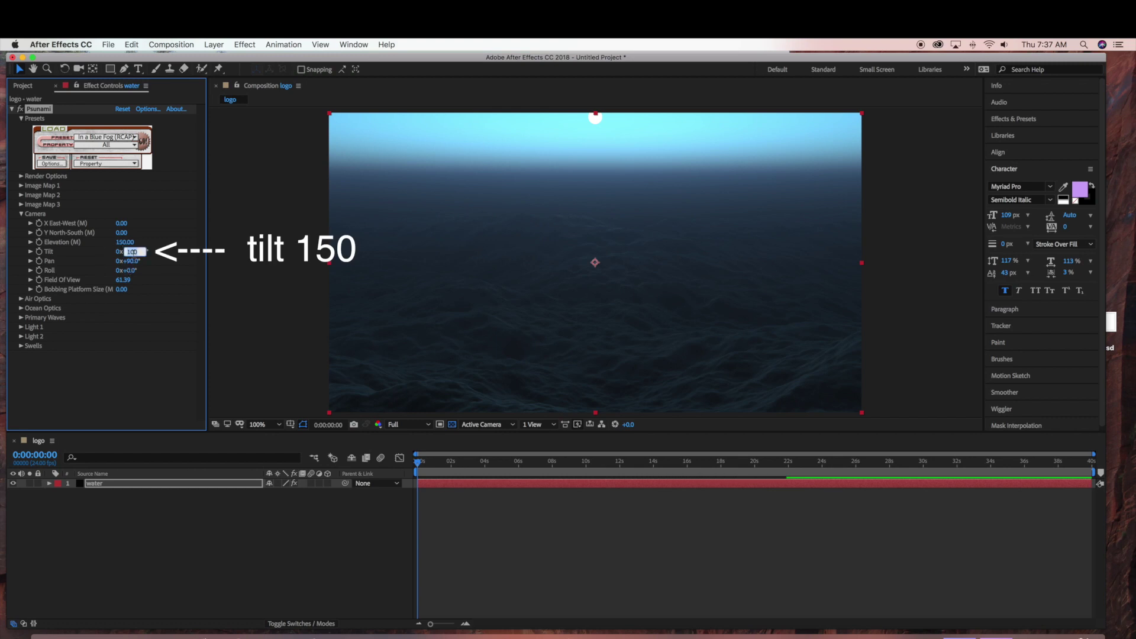
text(0x+1)
key(Return)
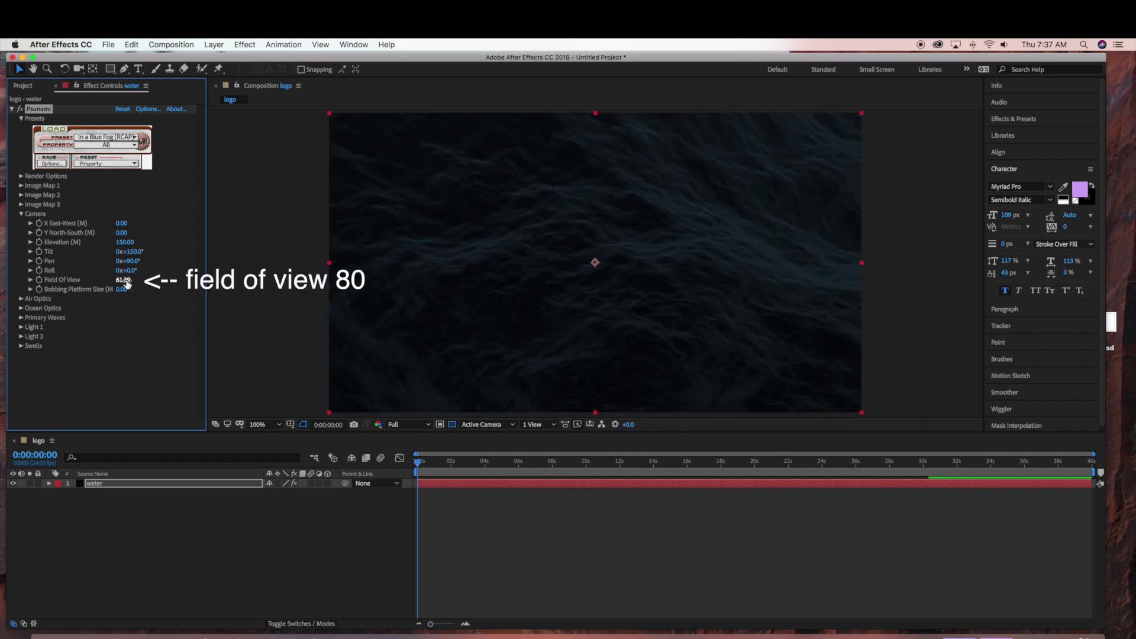
click(124, 280)
text(80)
key(Return)
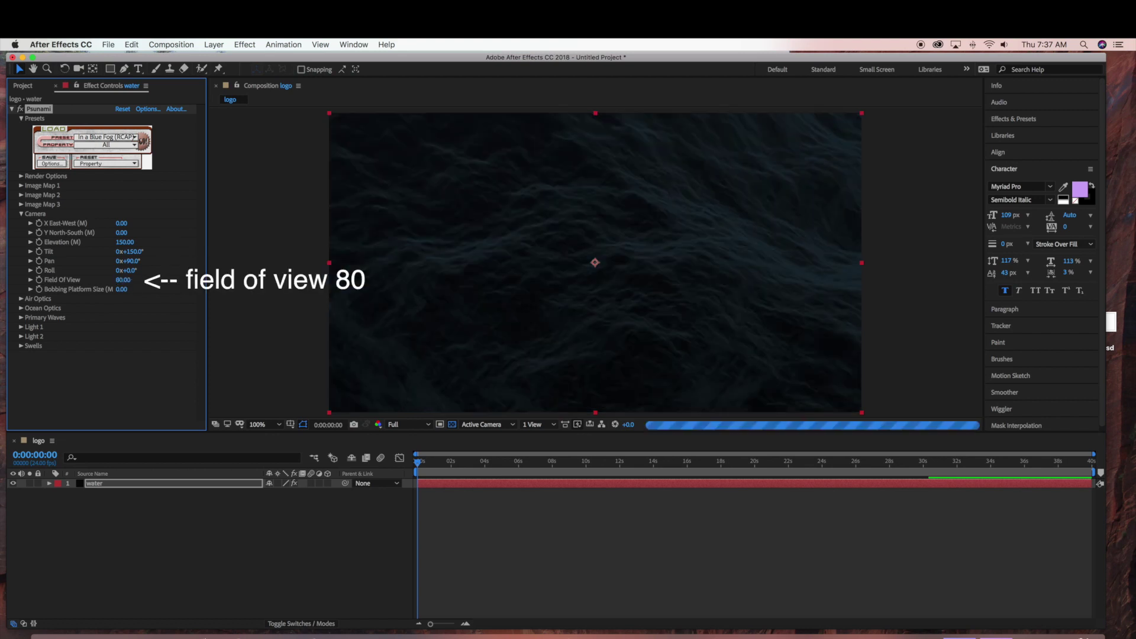
Set the Primary Waves Wind Speed to 20
click(21, 317)
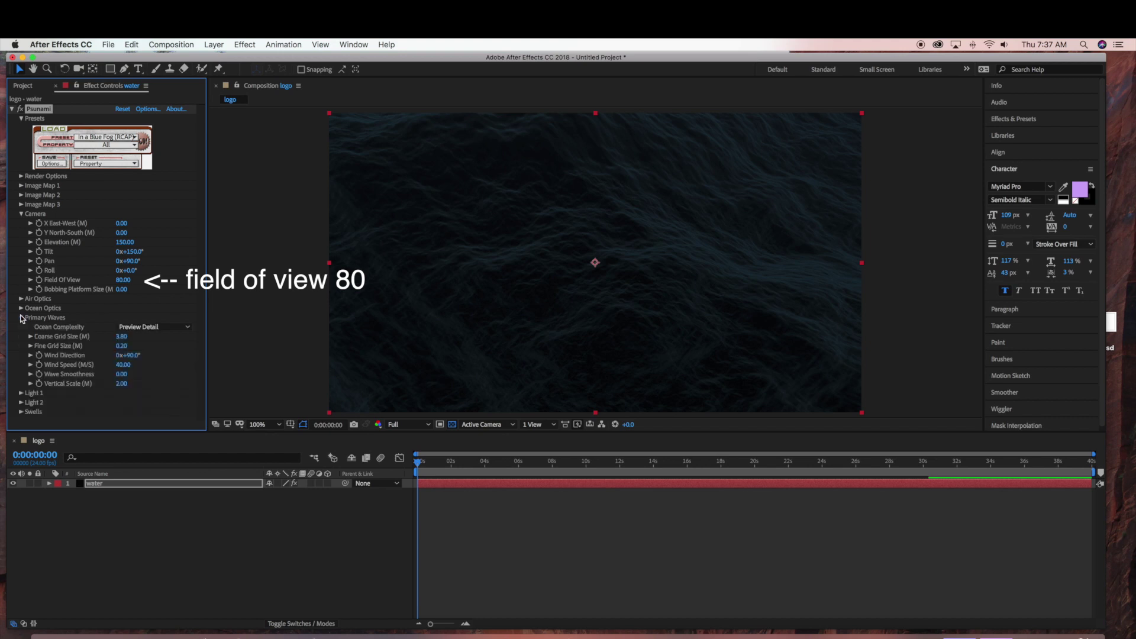
click(124, 364)
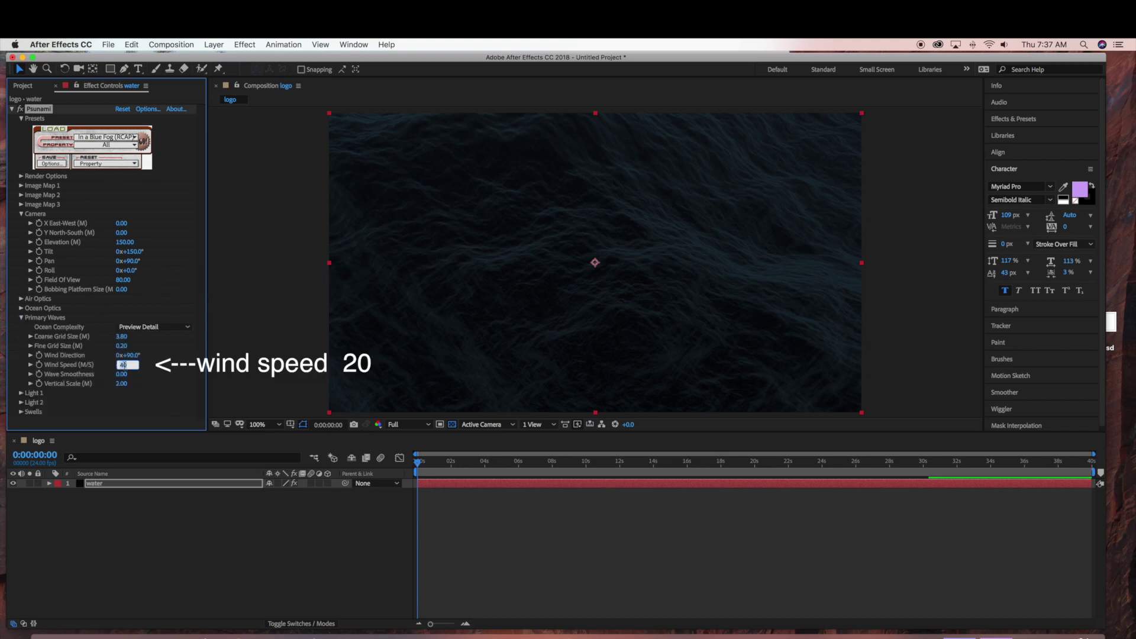
text(20)
key(Return)
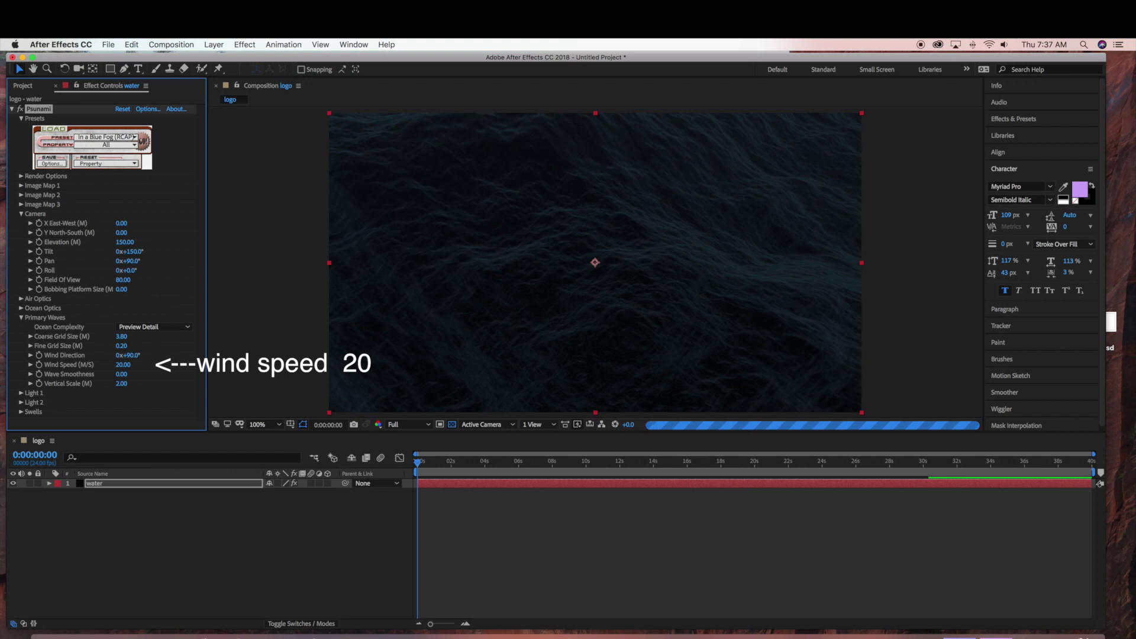
drag(690, 57, 648, 56)
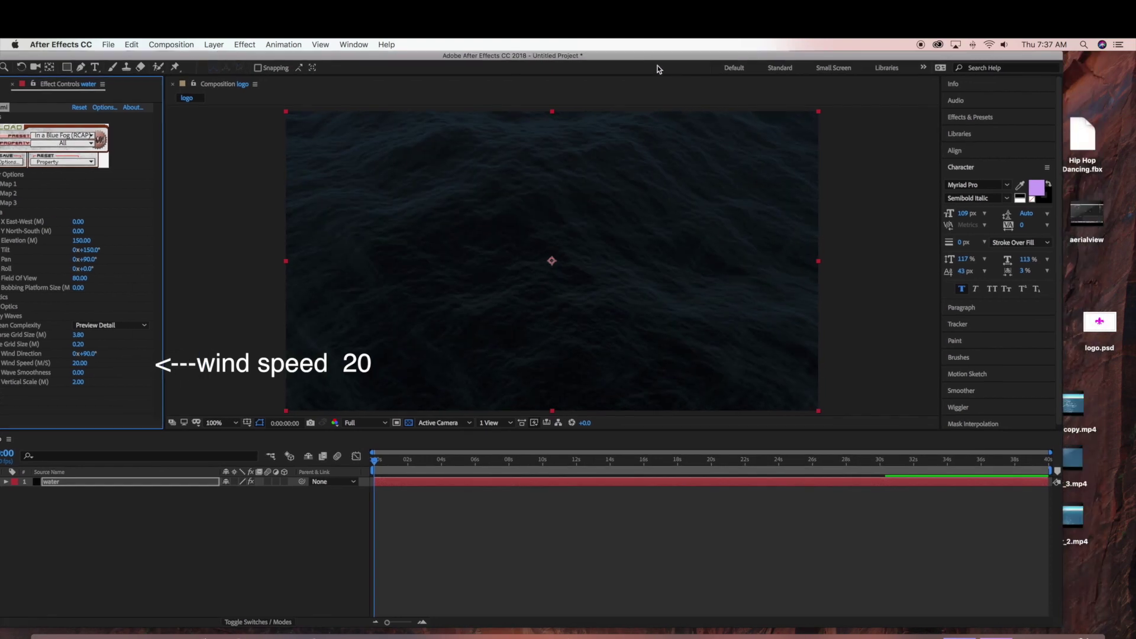
Import logo.psd above the water layer, then reselect water to show its Psunami settings
mouse_move(1100, 324)
mouse_down()
mouse_move(258, 532)
mouse_move(310, 515)
mouse_up()
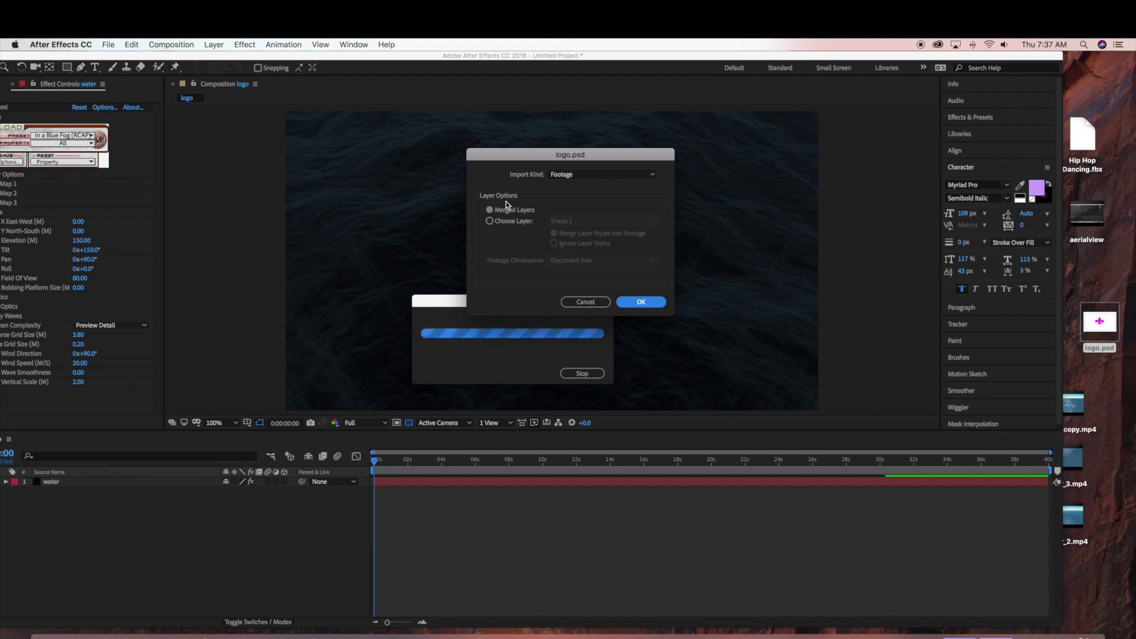
click(656, 302)
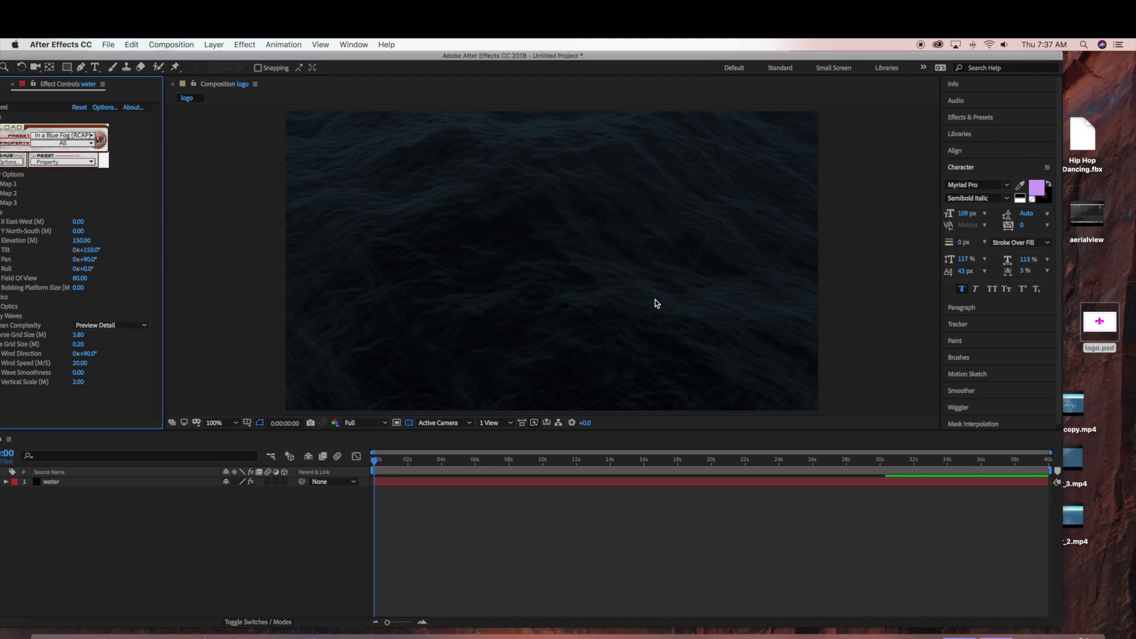
drag(592, 58, 647, 60)
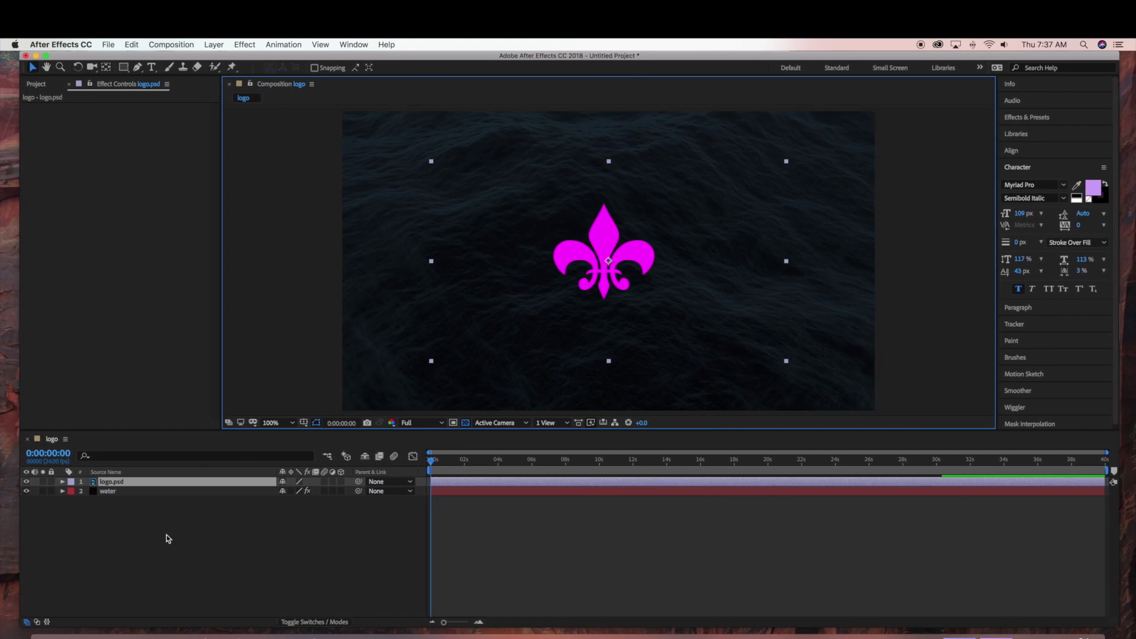
click(168, 494)
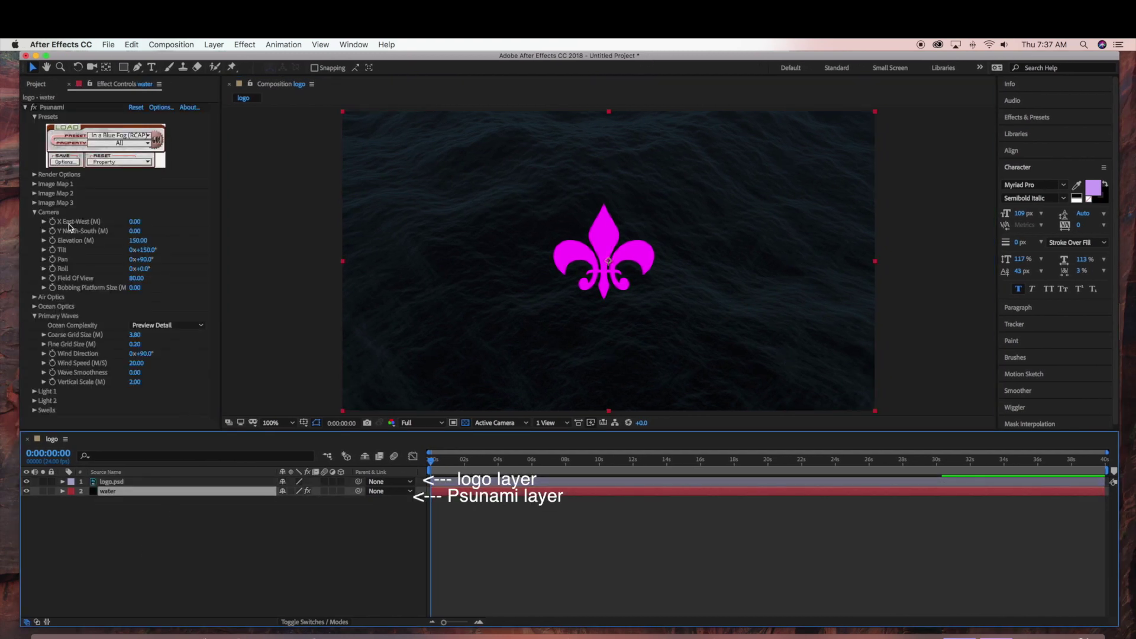
Set Image Map 1's Map Layer to logo.psd and hide the logo layer
click(34, 212)
click(34, 184)
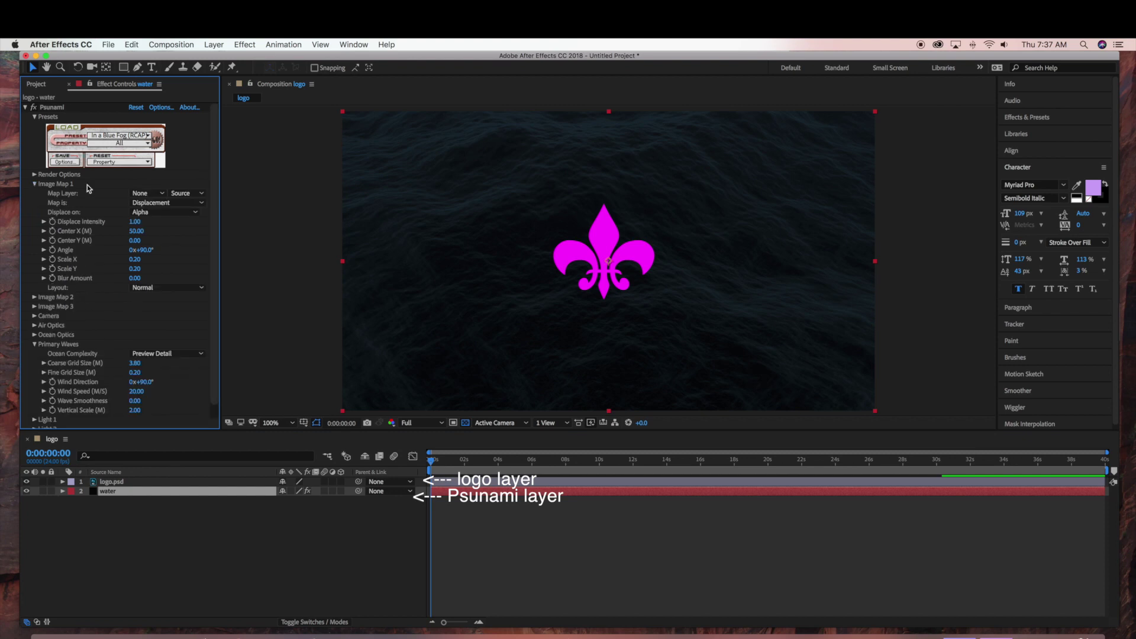
click(148, 193)
click(168, 236)
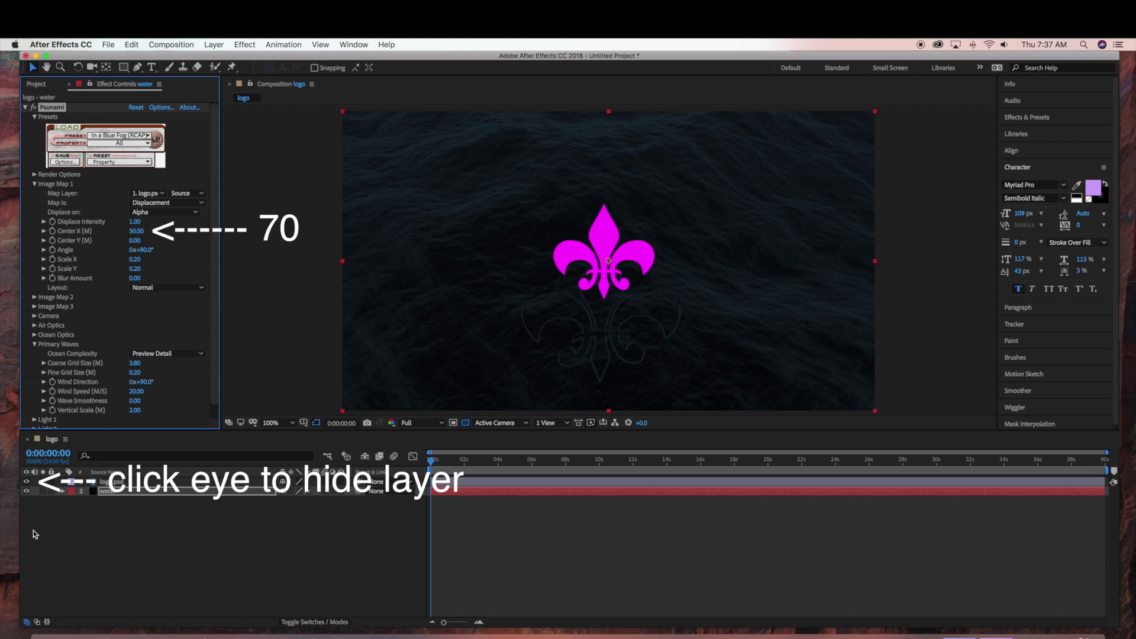
click(26, 482)
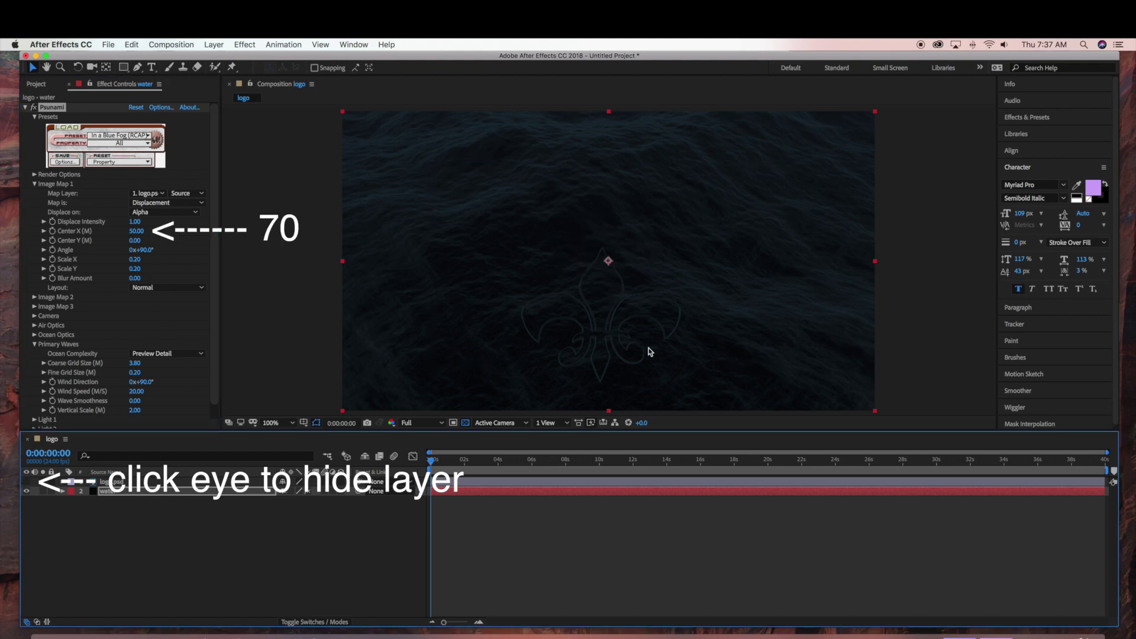
Centre the image map at Center X 70 and Center Y -3
click(136, 231)
text(70)
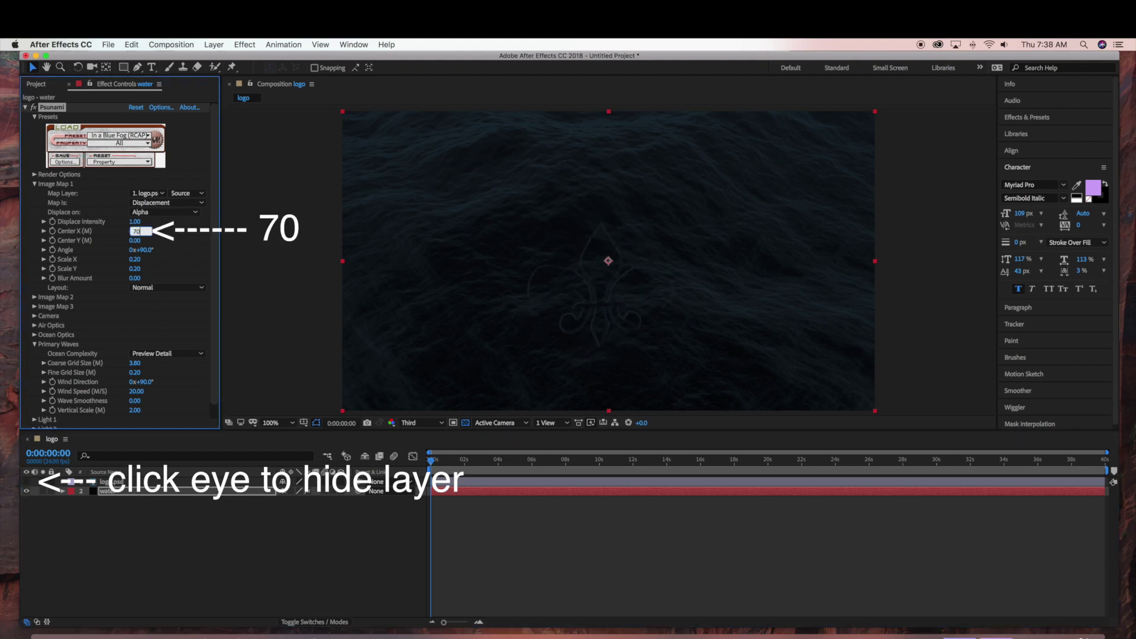
key(Return)
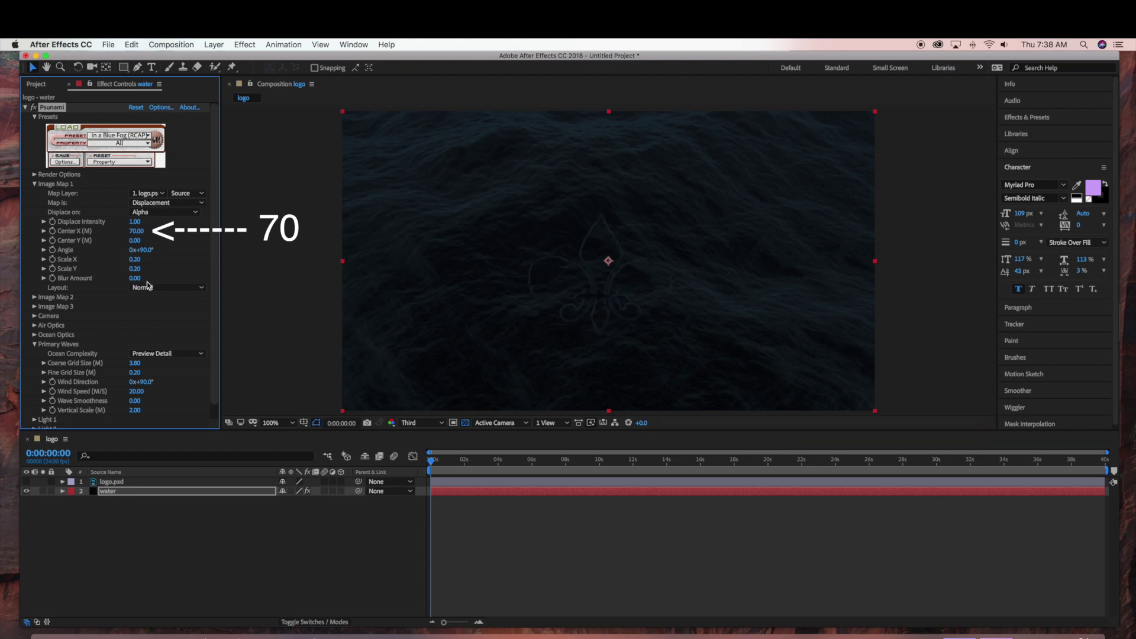
click(134, 241)
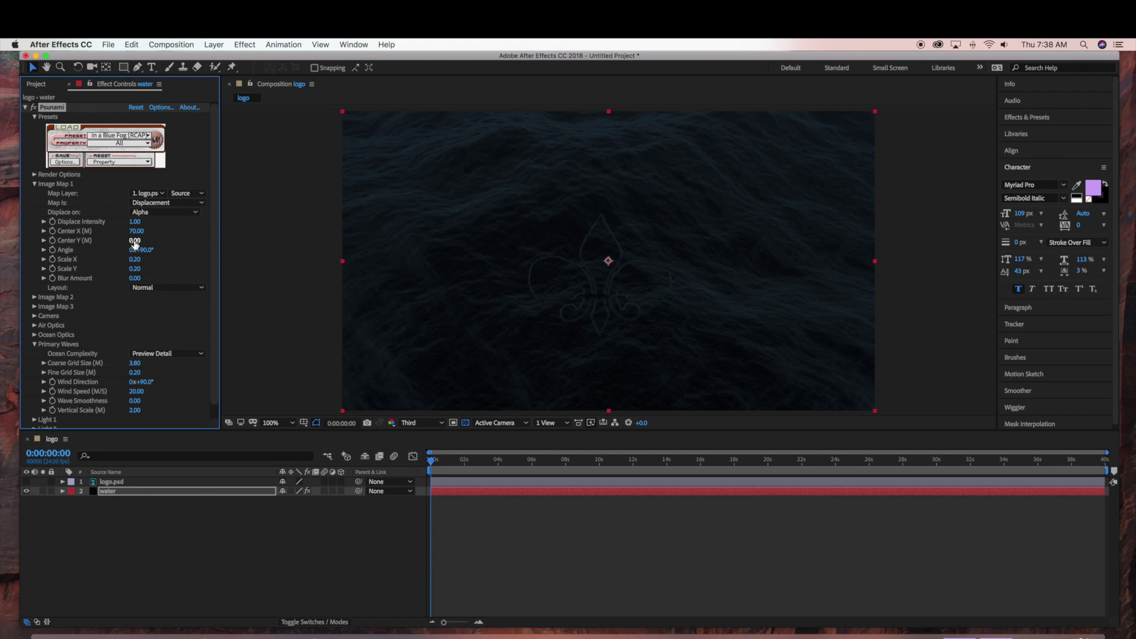
text(0)
key(Return)
click(130, 242)
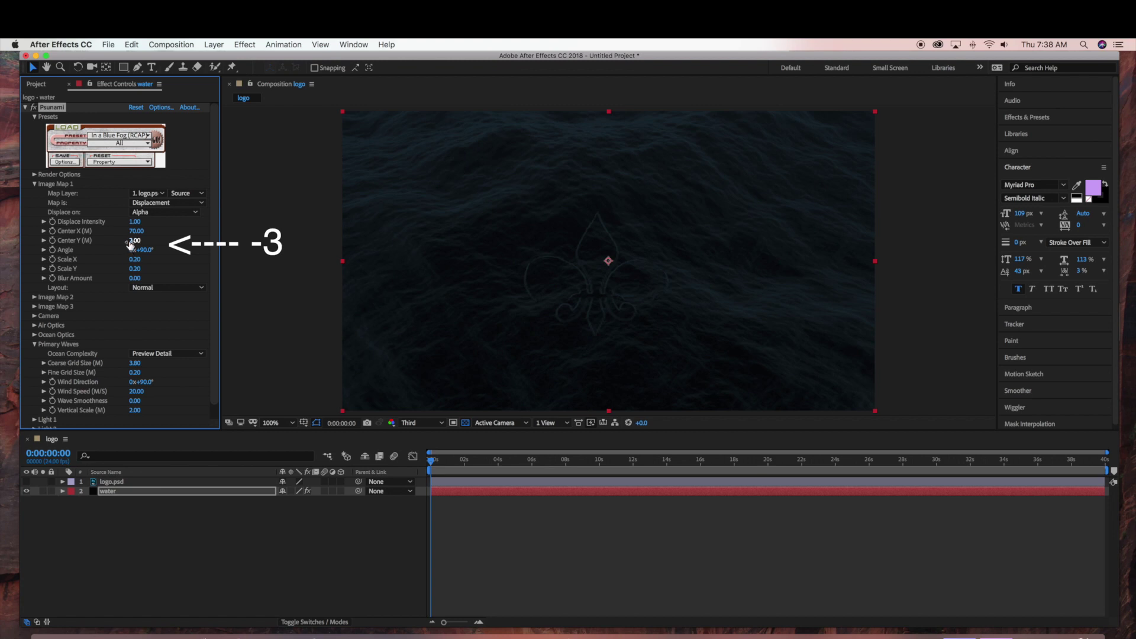
click(132, 240)
text(-3)
key(Return)
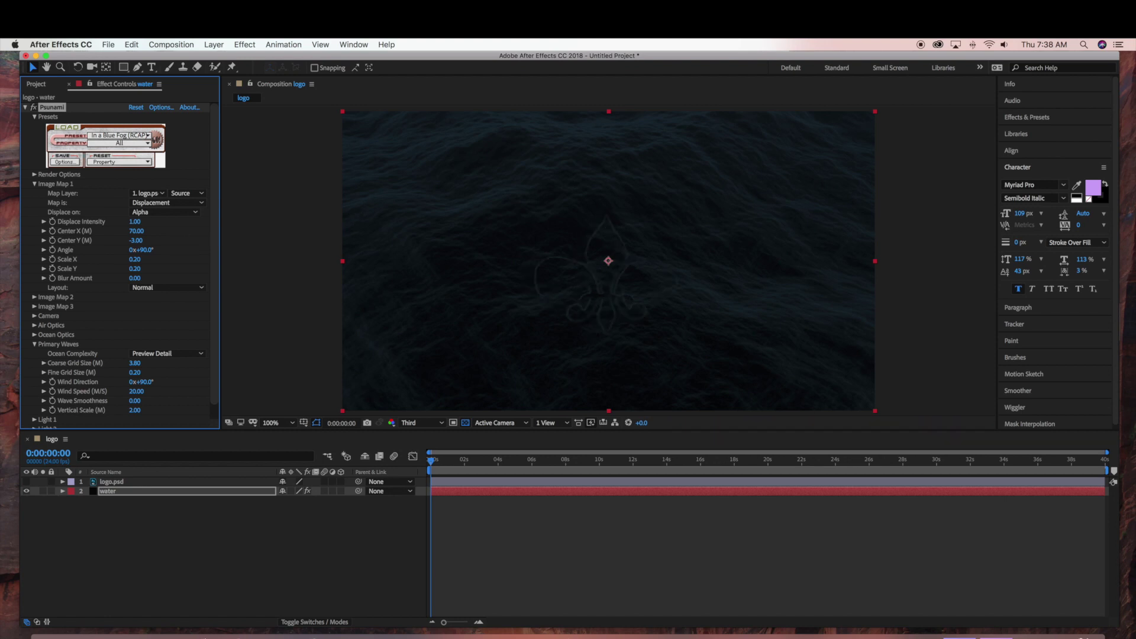
Try several Map is modes and settle on Displace + Texture Above
click(165, 203)
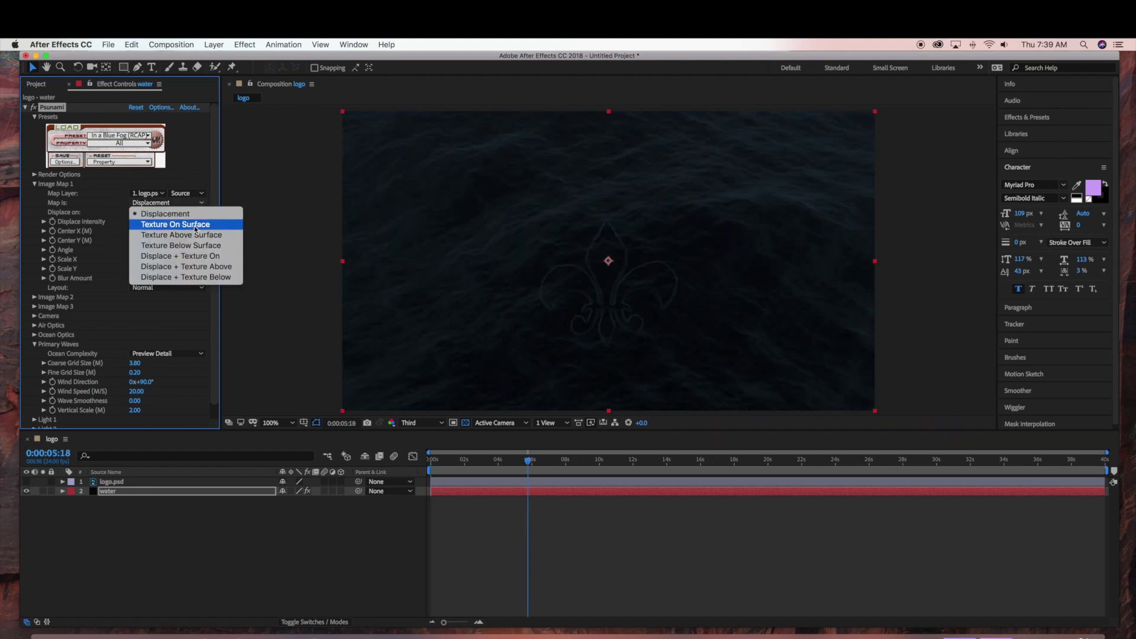
click(194, 225)
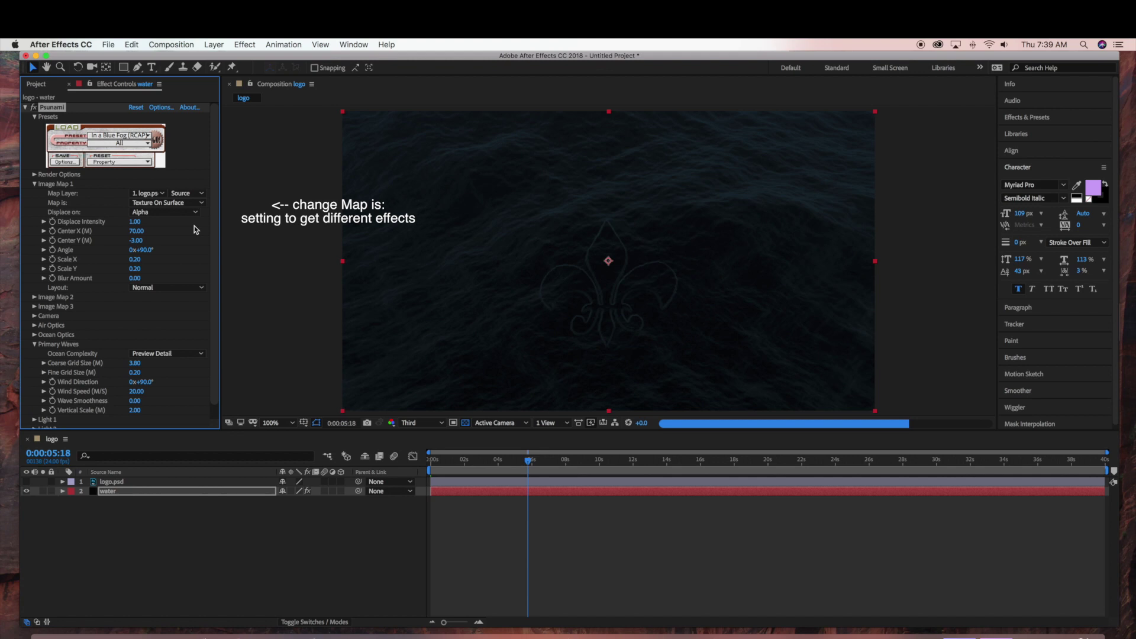
click(164, 202)
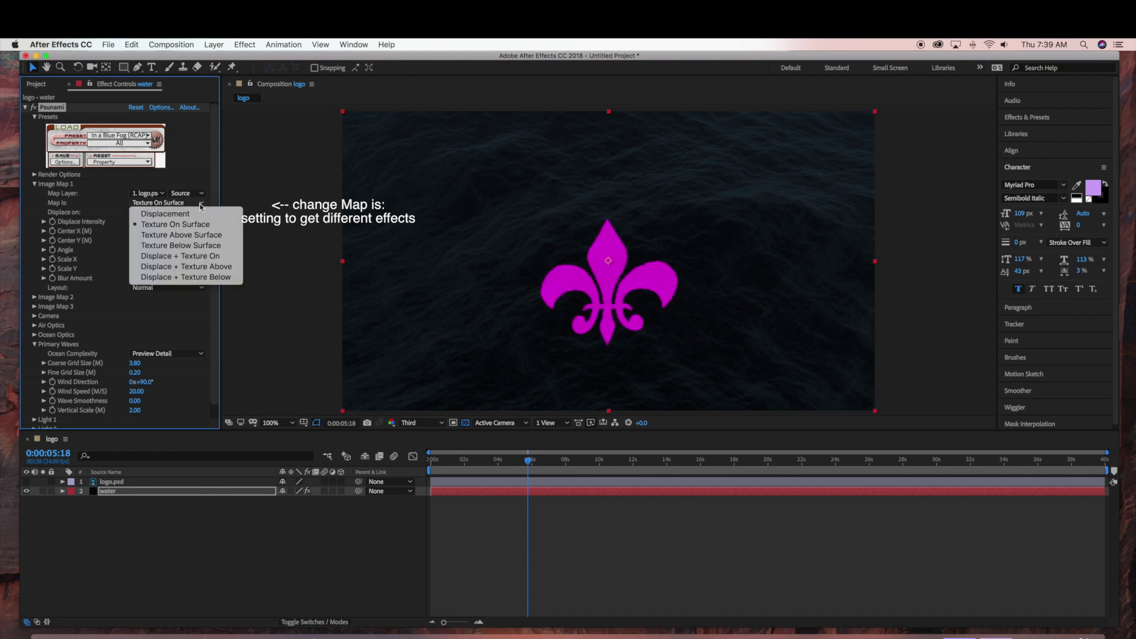
click(194, 235)
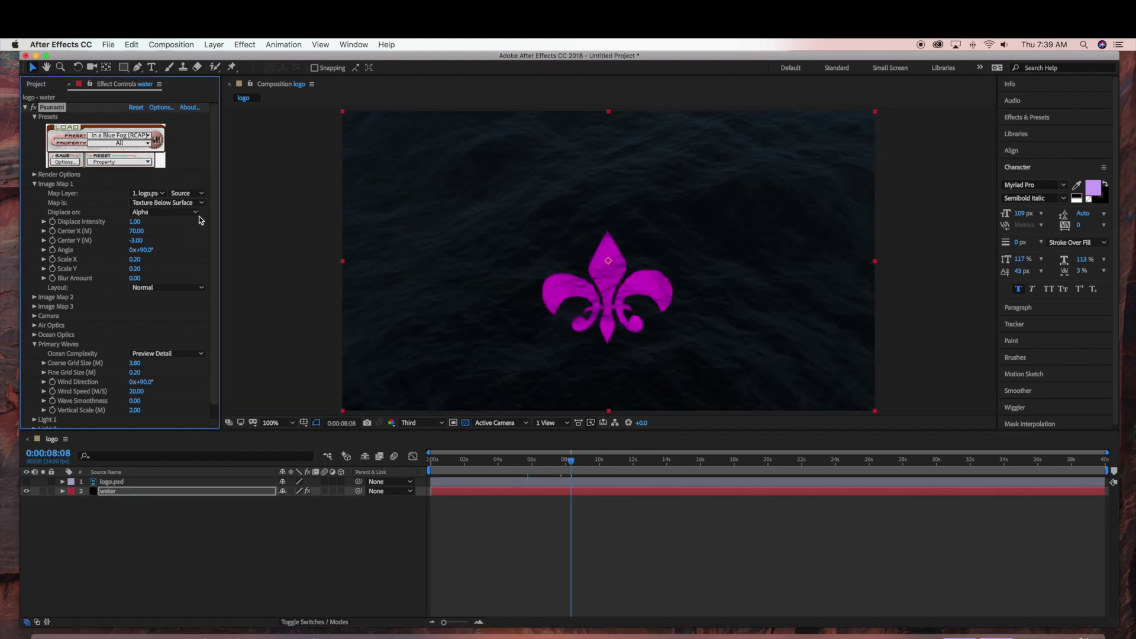
click(197, 203)
click(189, 258)
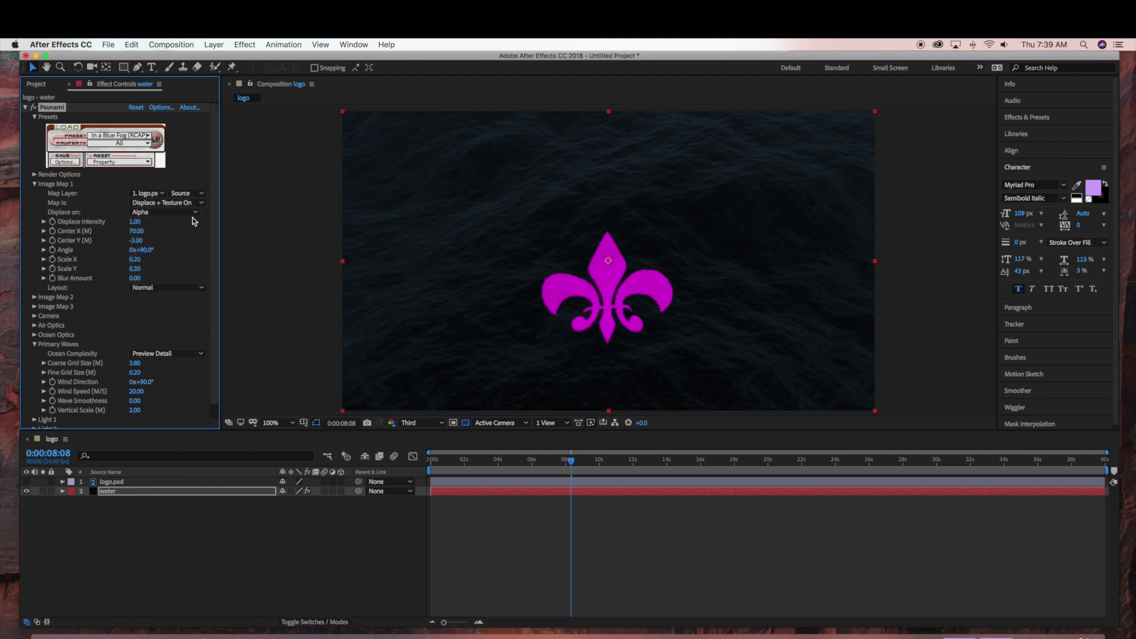
click(197, 207)
click(195, 266)
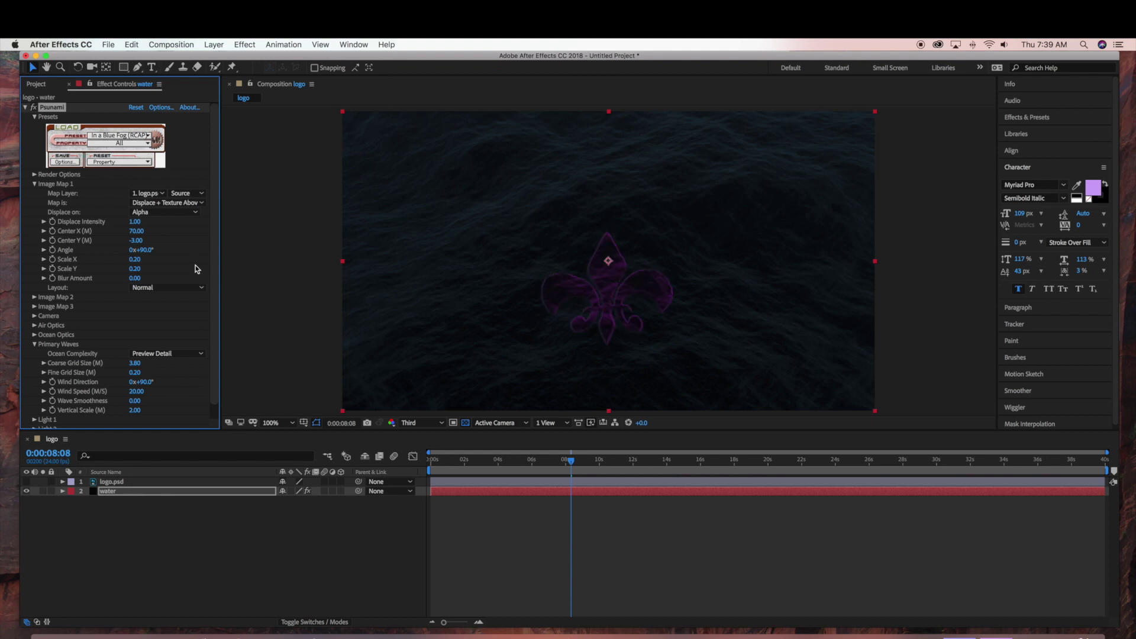
Set the Displace Intensity to 2
click(136, 222)
text(-2)
key(Return)
click(136, 222)
text(2)
key(Return)
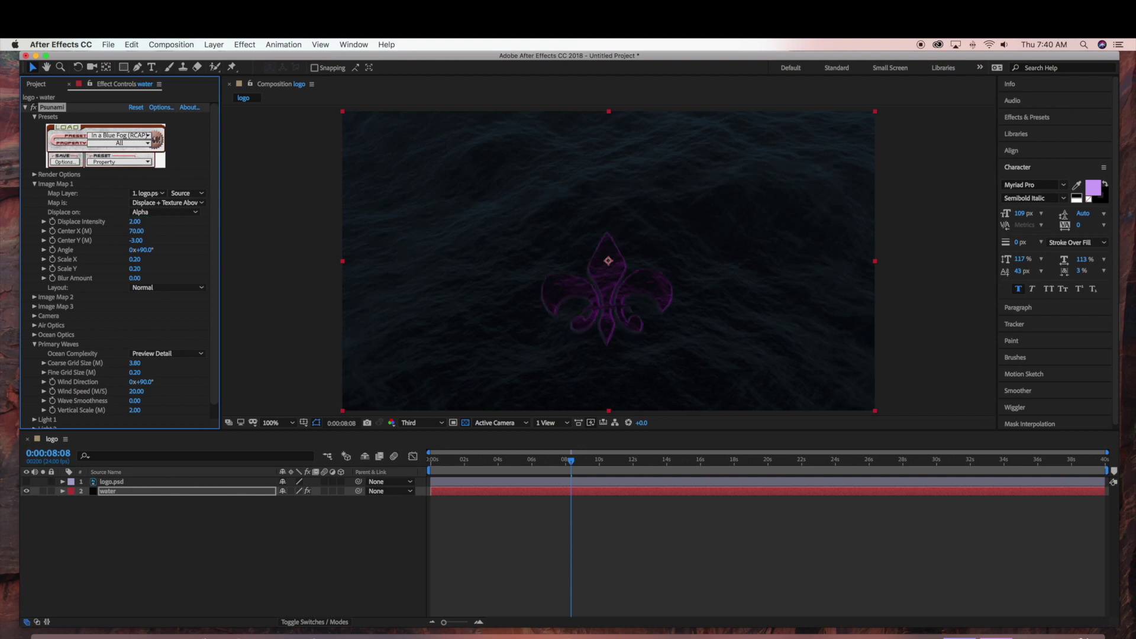